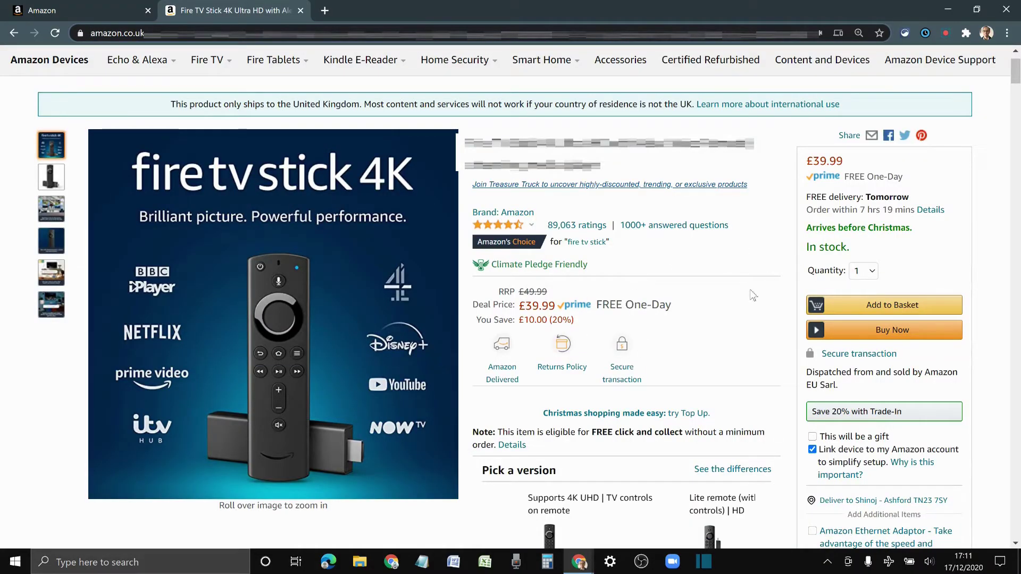
Expand the quantity choices on the Fire TV Stick 4K product page
left_click(866, 271)
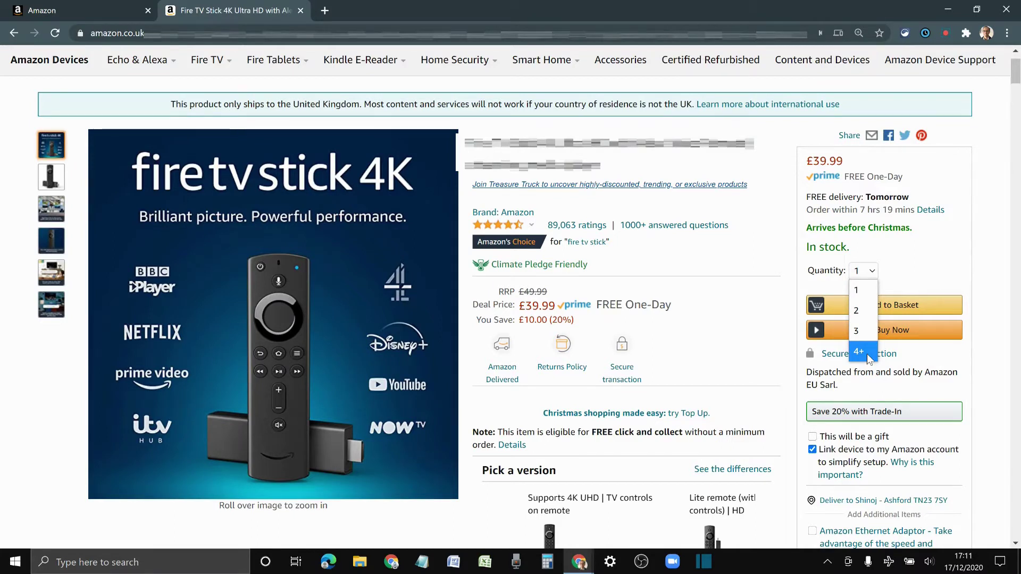
Choose 4+ Fire TV Sticks and dismiss the under-4-unit device order notice
key("Escape")
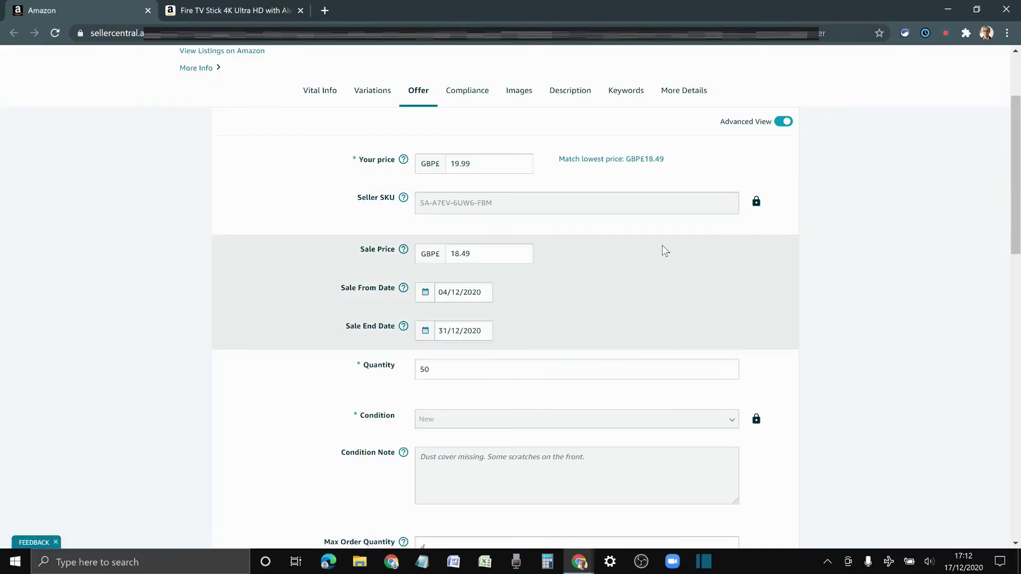
scroll(662, 248, "down", 1)
scroll(661, 253, "down", 1)
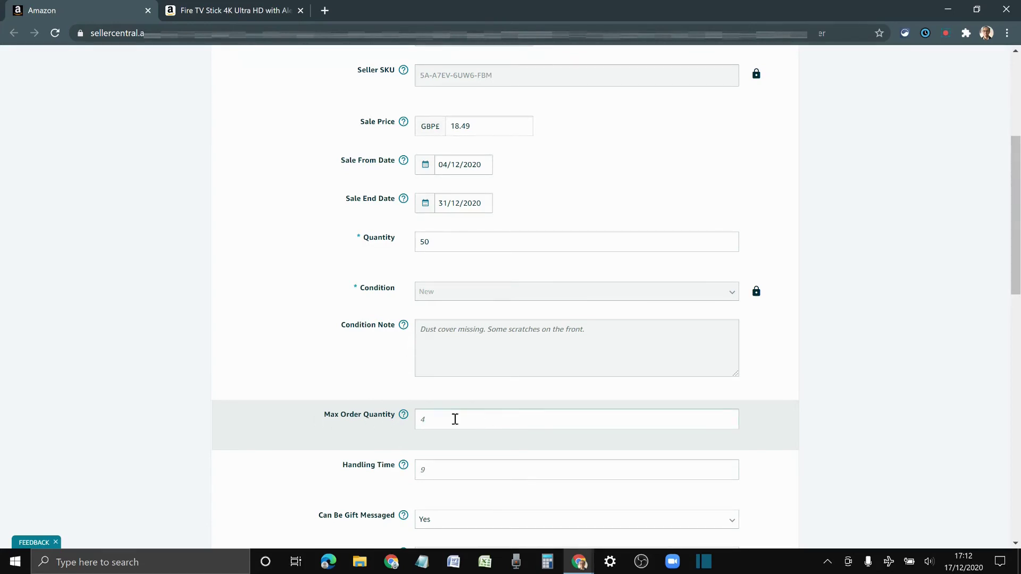
scroll(487, 417, "down", 2)
scroll(484, 417, "down", 2)
scroll(628, 399, "up", 2)
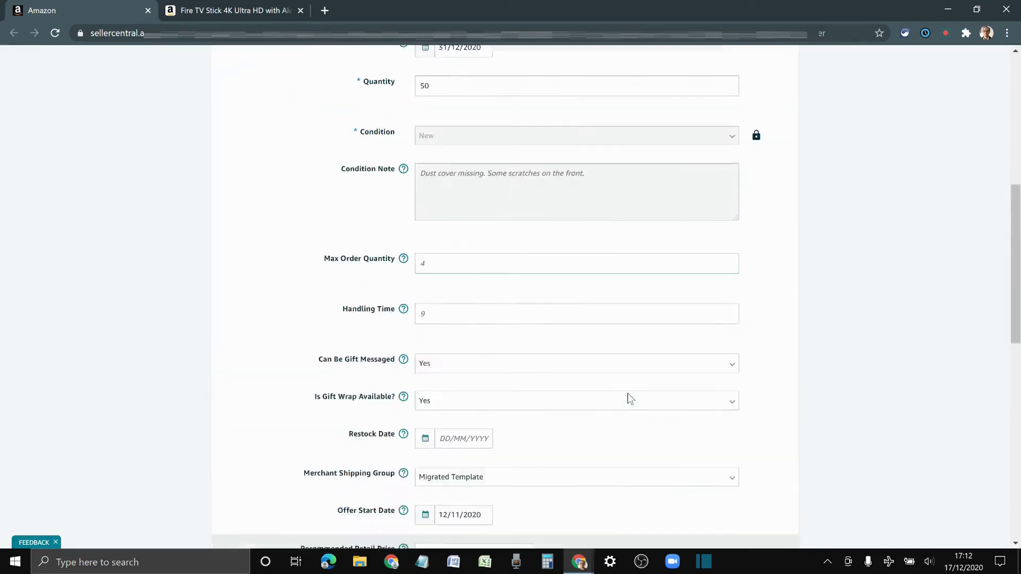
scroll(628, 393, "up", 5)
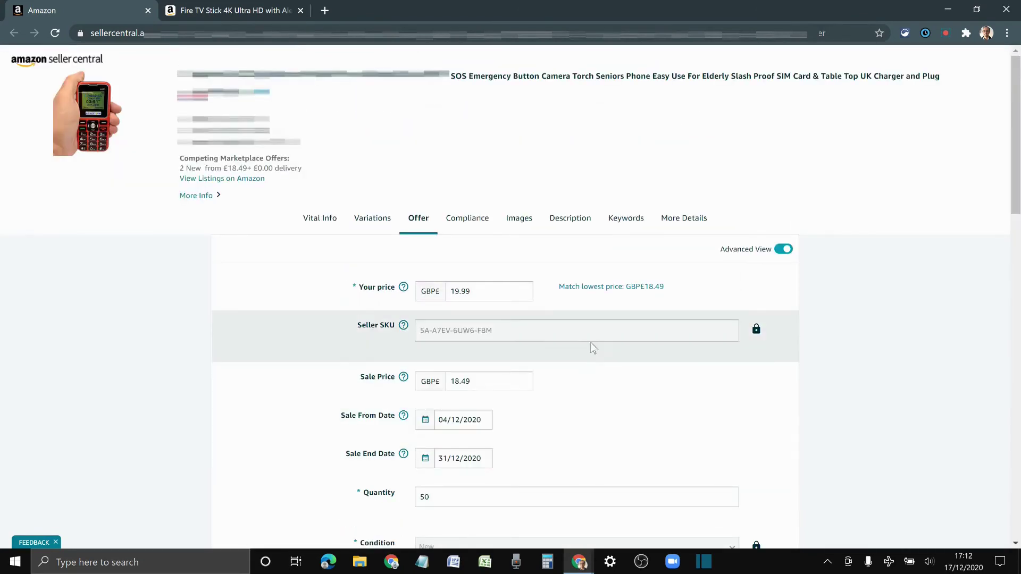